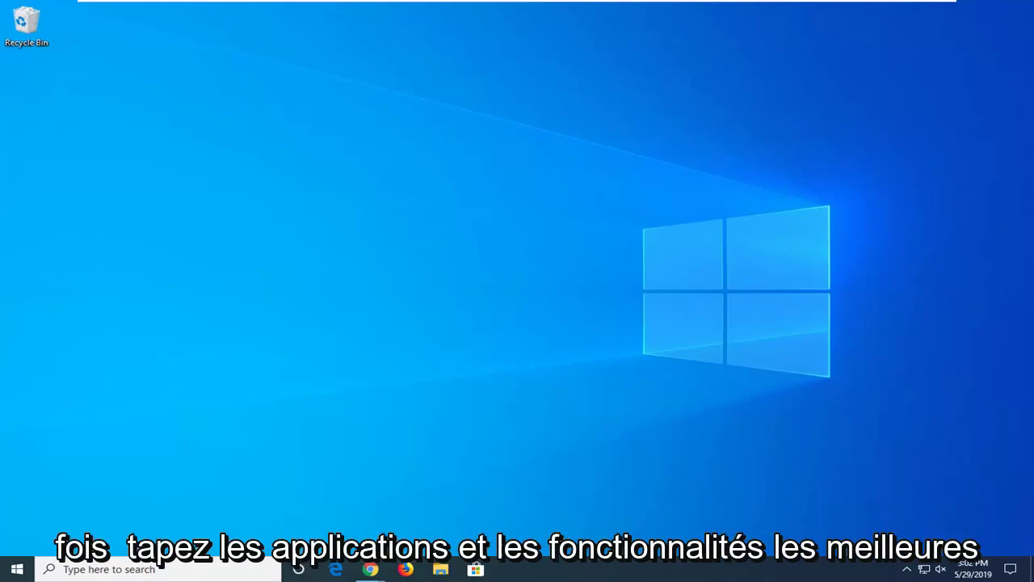
Search the Start menu for 'apps and features'
{"action": "left_click", "coordinate": [14, 570]}
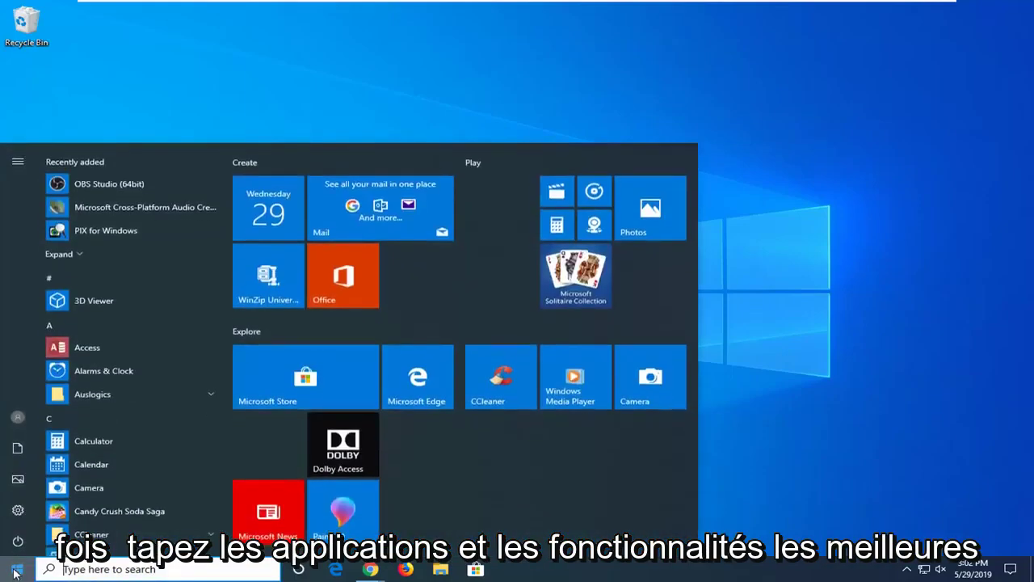
{"action": "type", "text": "apps and features"}
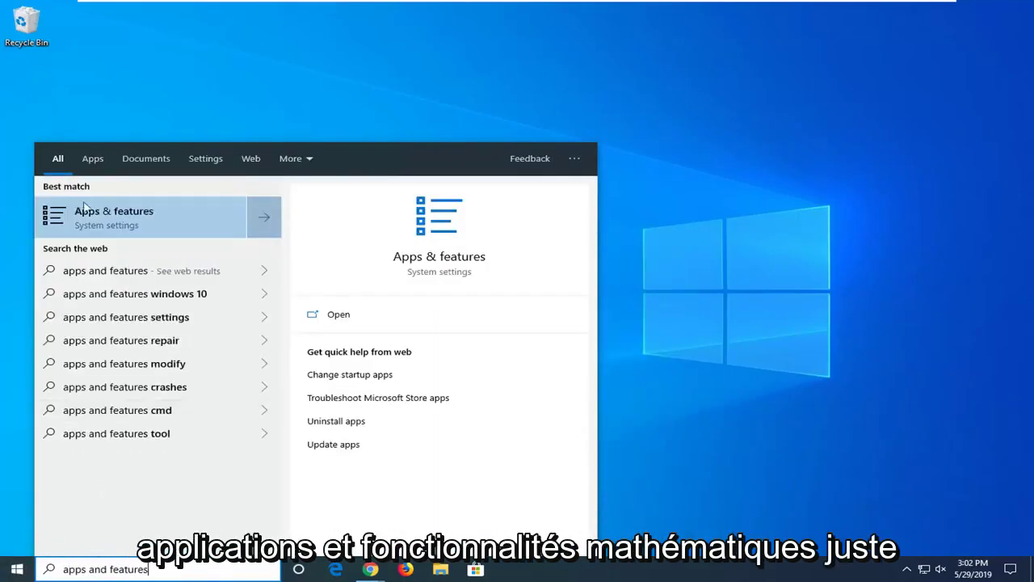
Open Apps & features, filter the list by 'store', and open Microsoft Store's advanced options
{"action": "left_click", "coordinate": [168, 222]}
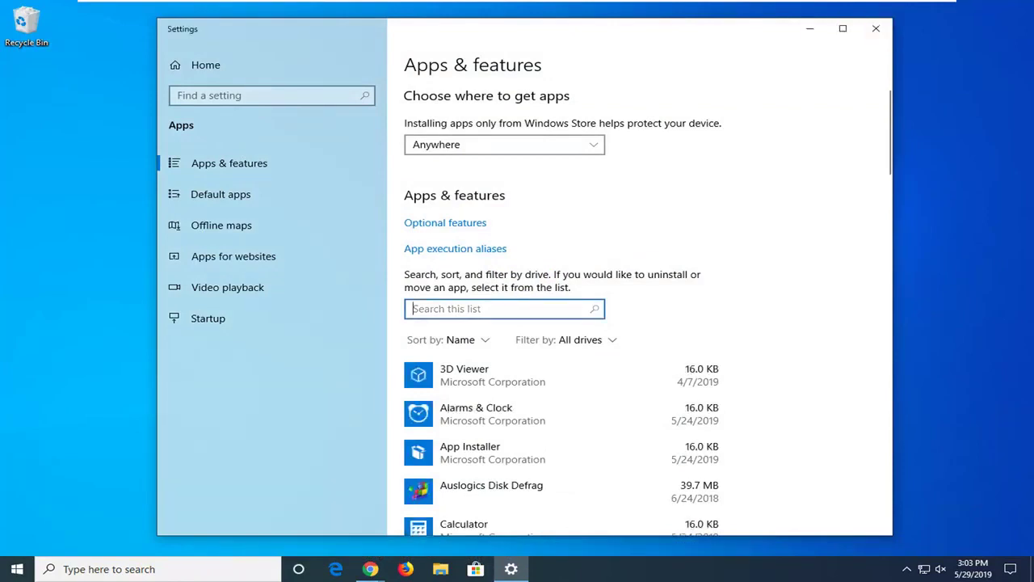
{"action": "type", "text": "store"}
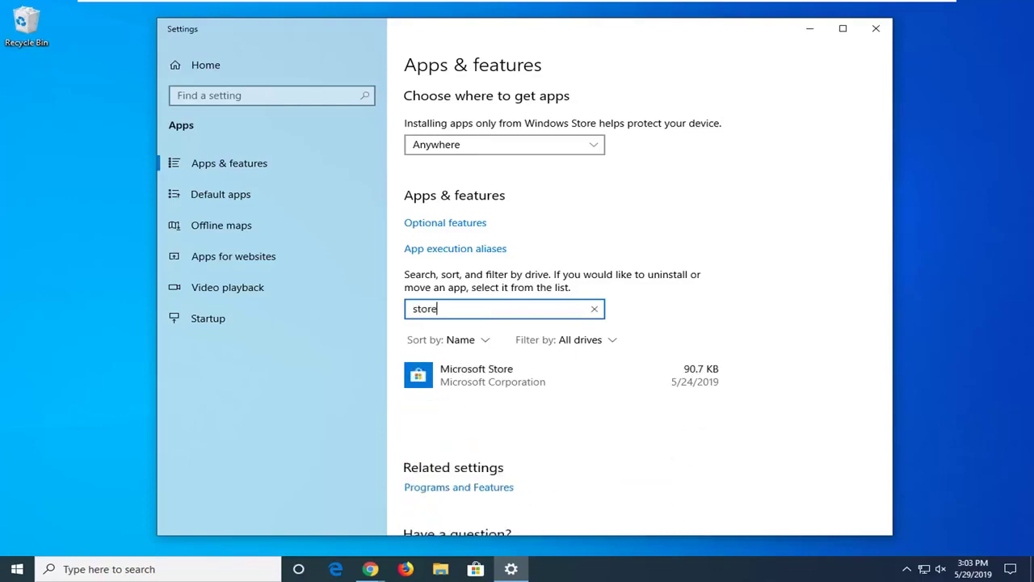
{"action": "left_click", "coordinate": [474, 382]}
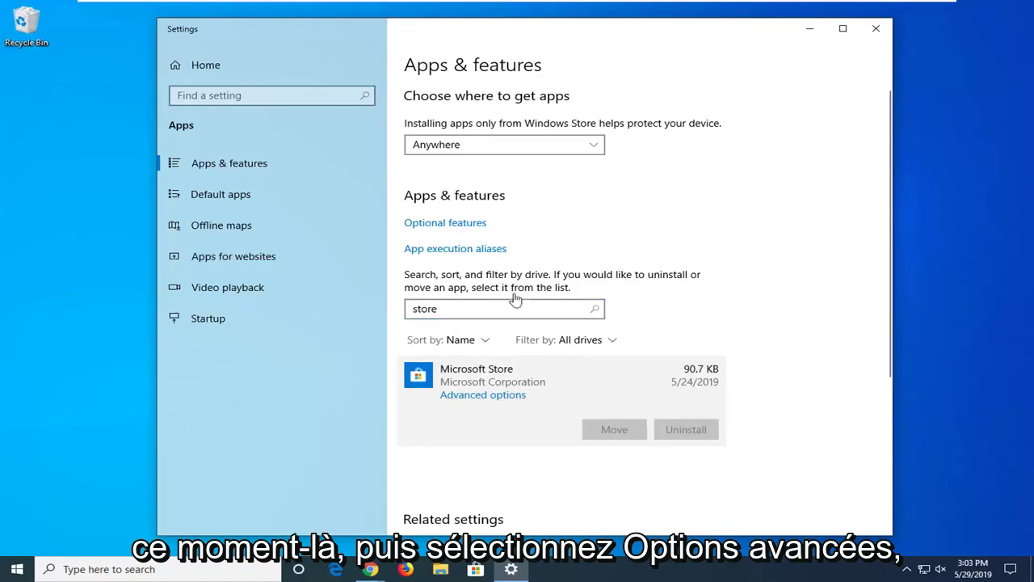
{"action": "left_click", "coordinate": [485, 396]}
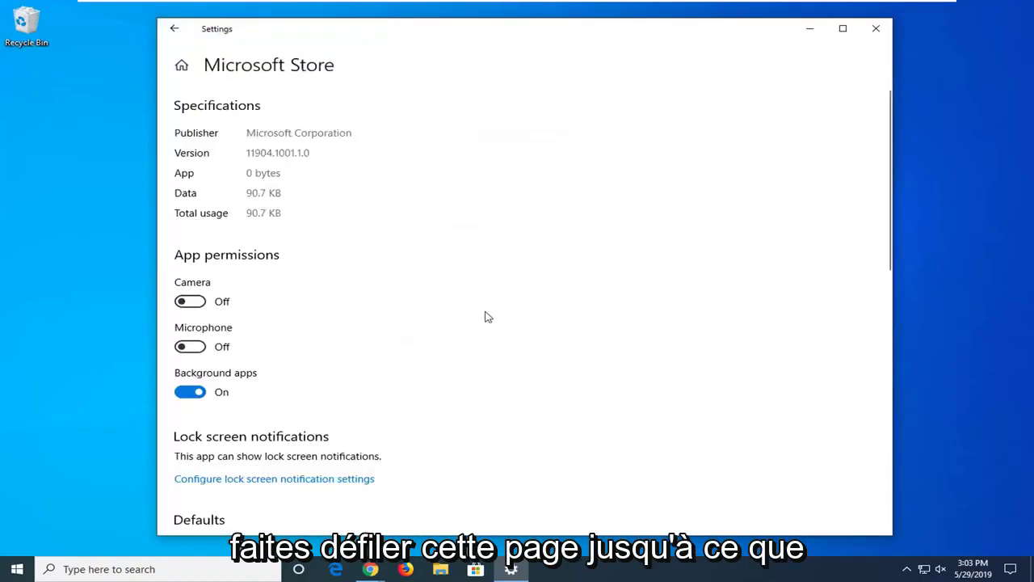
Reset the Microsoft Store app, confirm deleting its data, then close Settings
{"action": "scroll", "coordinate": [485, 319], "scroll_direction": "down", "scroll_amount": 5}
{"action": "scroll", "coordinate": [482, 325], "scroll_direction": "down", "scroll_amount": 3}
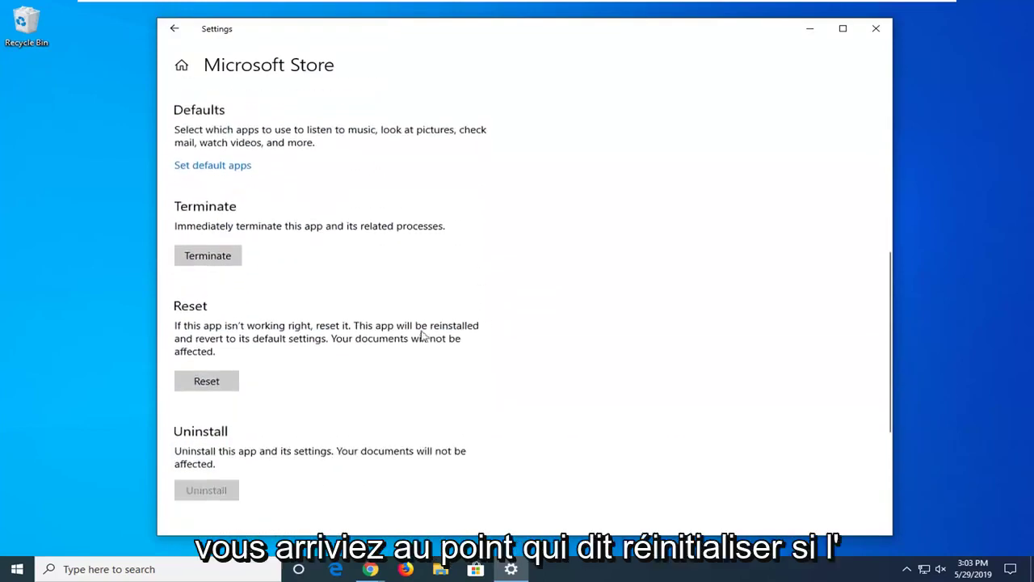
{"action": "left_click", "coordinate": [216, 382]}
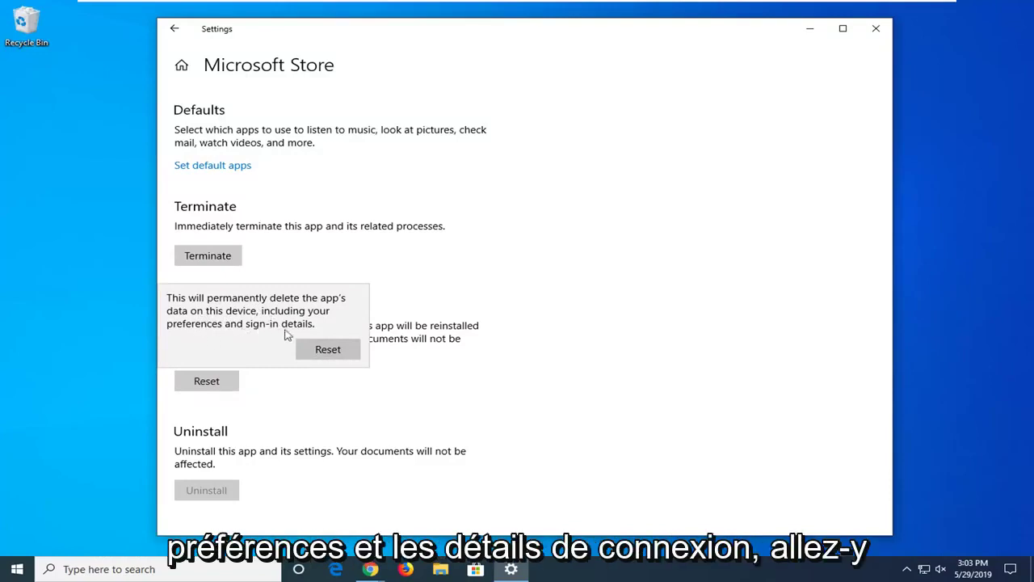
{"action": "left_click", "coordinate": [341, 354]}
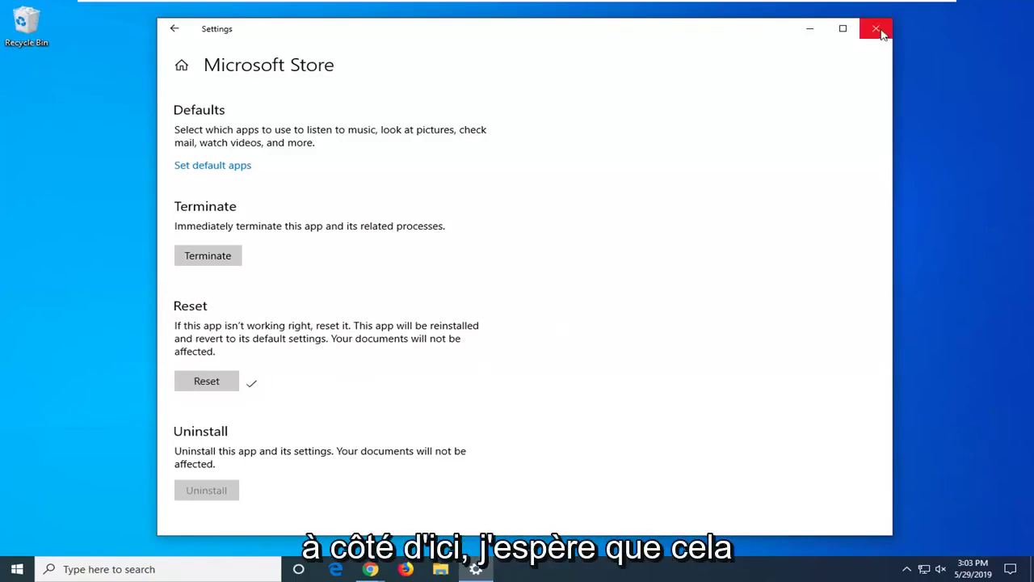
{"action": "left_click", "coordinate": [876, 31]}
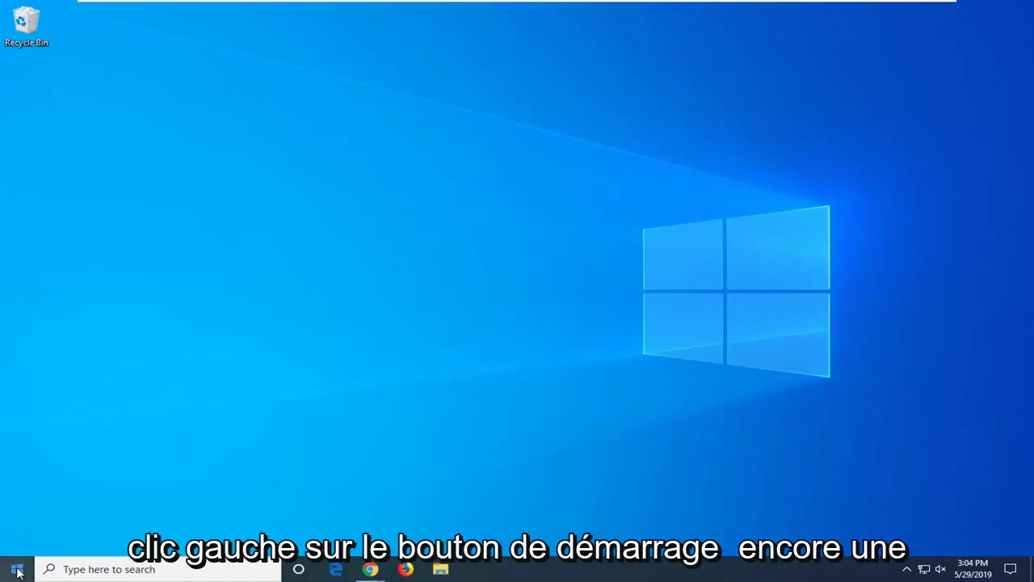
Search the Start menu for 'regedit' to list Registry Editor as the best match
{"action": "left_click", "coordinate": [17, 570]}
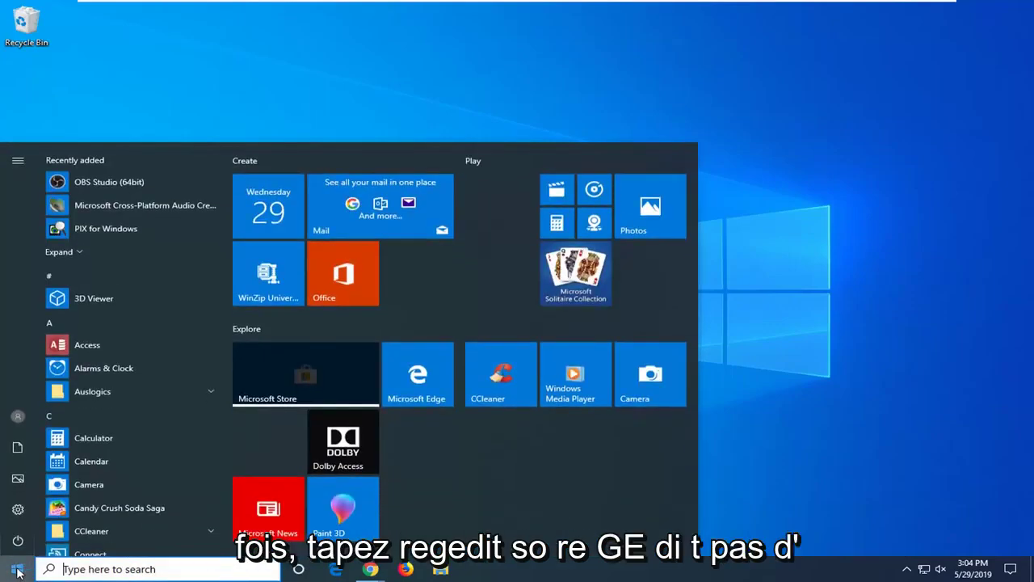
{"action": "type", "text": "regedit"}
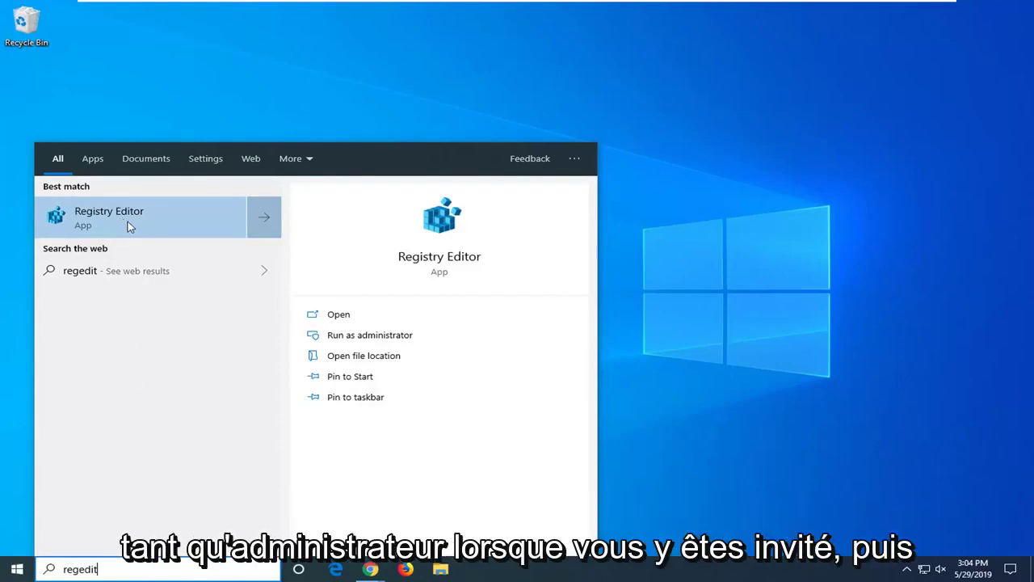
{"action": "right_click", "coordinate": [192, 224]}
{"action": "key", "text": "Escape"}
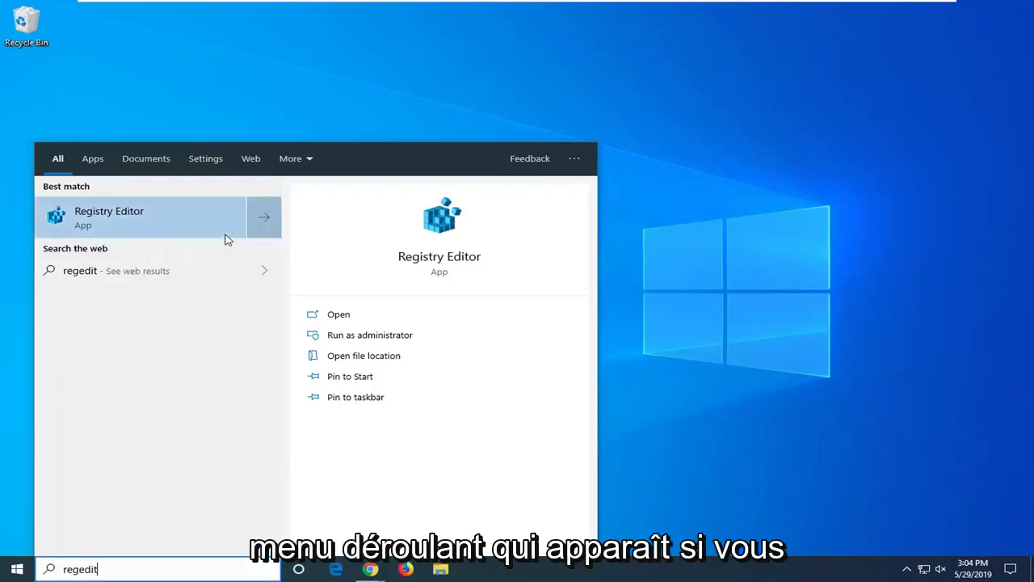
Launch Registry Editor with UAC approval and collapse the tree back to Computer
{"action": "left_click", "coordinate": [226, 238]}
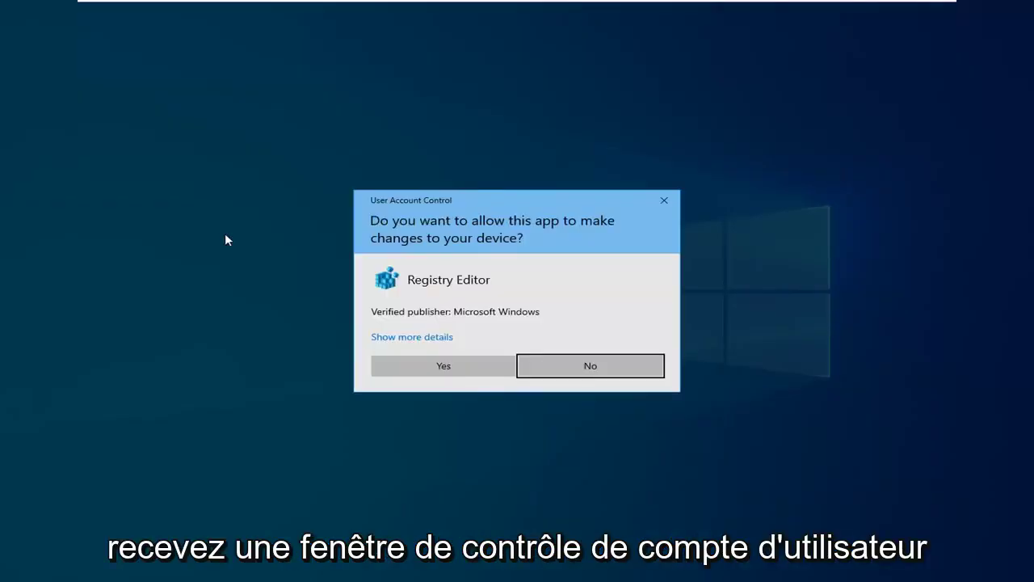
{"action": "left_click", "coordinate": [432, 370]}
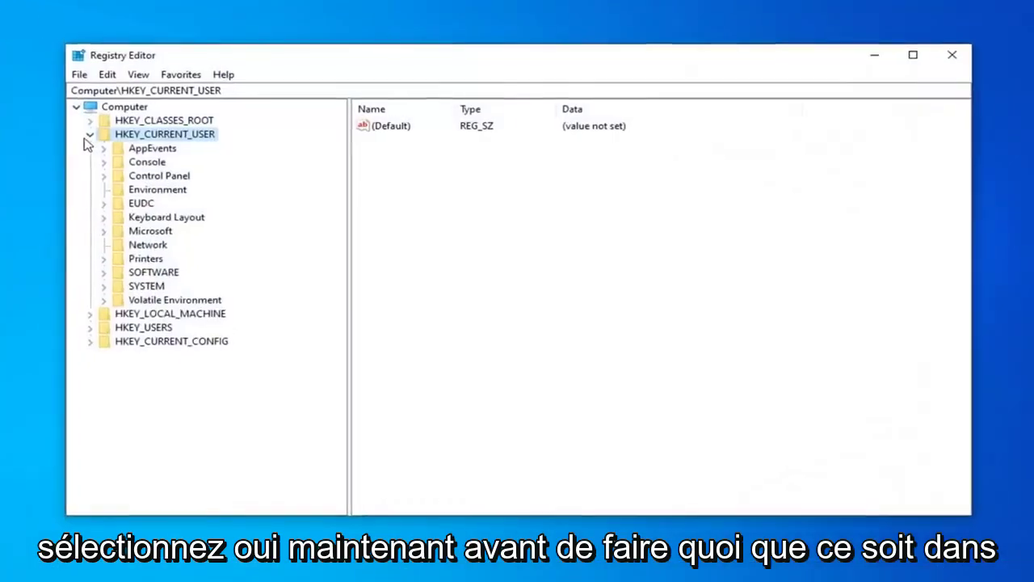
{"action": "left_click", "coordinate": [79, 135]}
{"action": "left_click", "coordinate": [88, 107]}
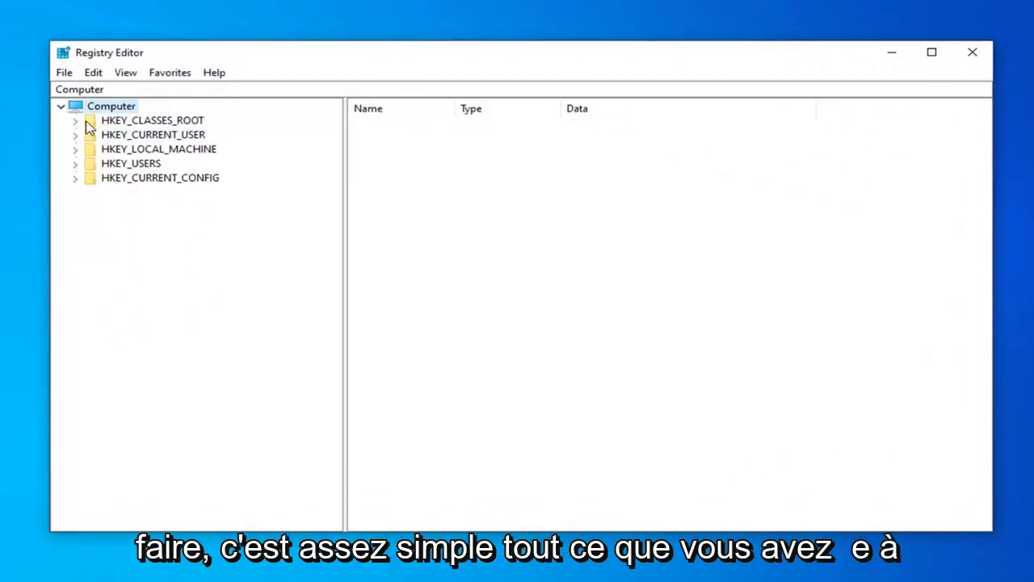
{"action": "left_click", "coordinate": [64, 74]}
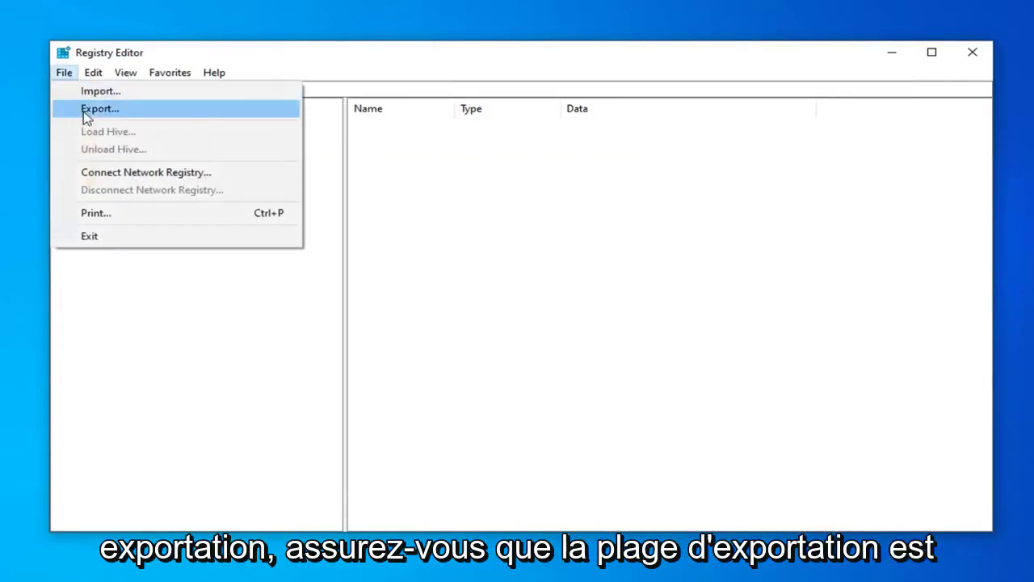
{"action": "left_click", "coordinate": [85, 109]}
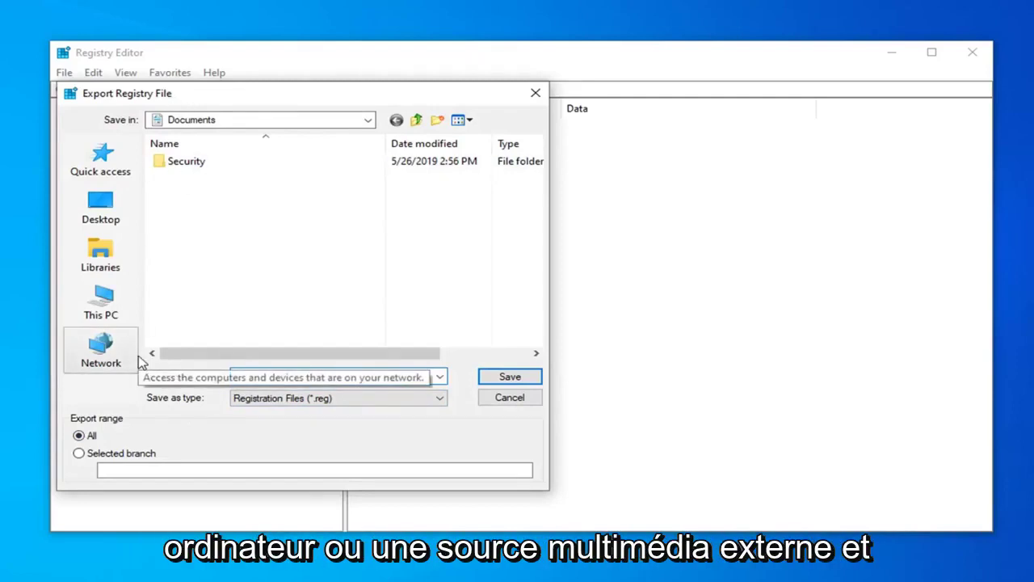
{"action": "left_click", "coordinate": [510, 398]}
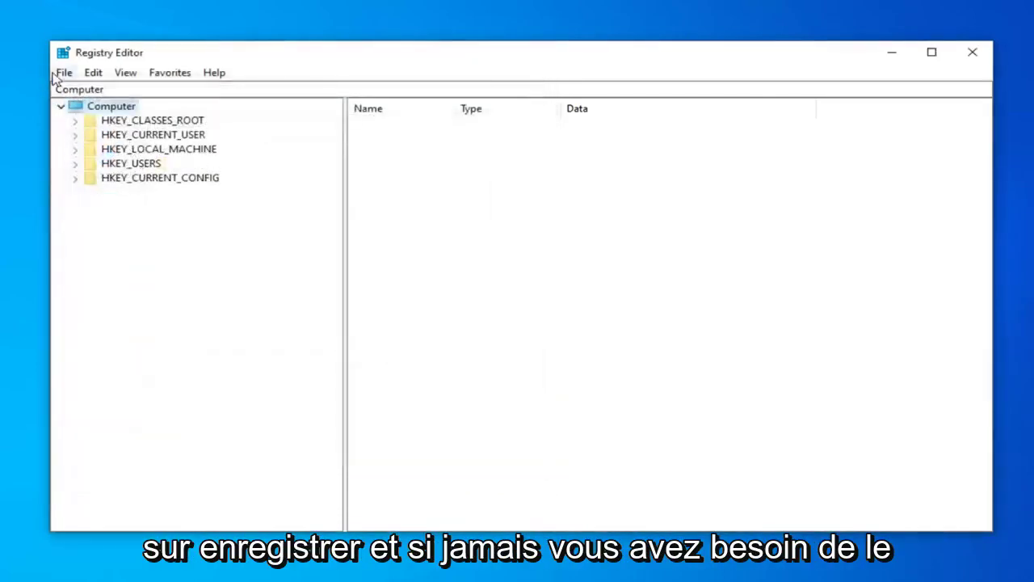
{"action": "left_click", "coordinate": [63, 73]}
{"action": "left_click", "coordinate": [87, 92]}
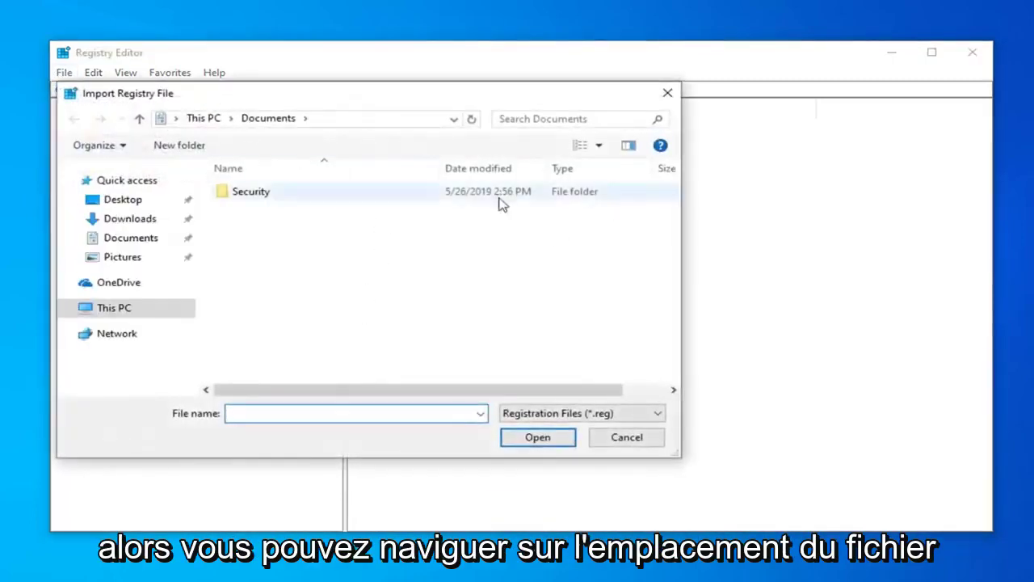
{"action": "left_click", "coordinate": [616, 437]}
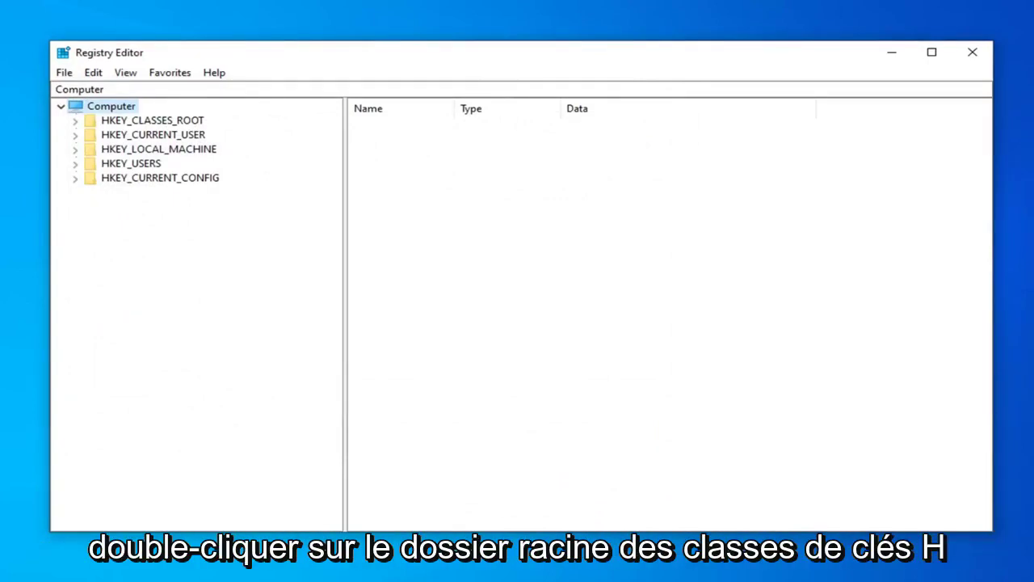
Expand HKEY_CLASSES_ROOT, scroll down to the .exe key, and open its (Default) value
{"action": "left_click", "coordinate": [136, 121]}
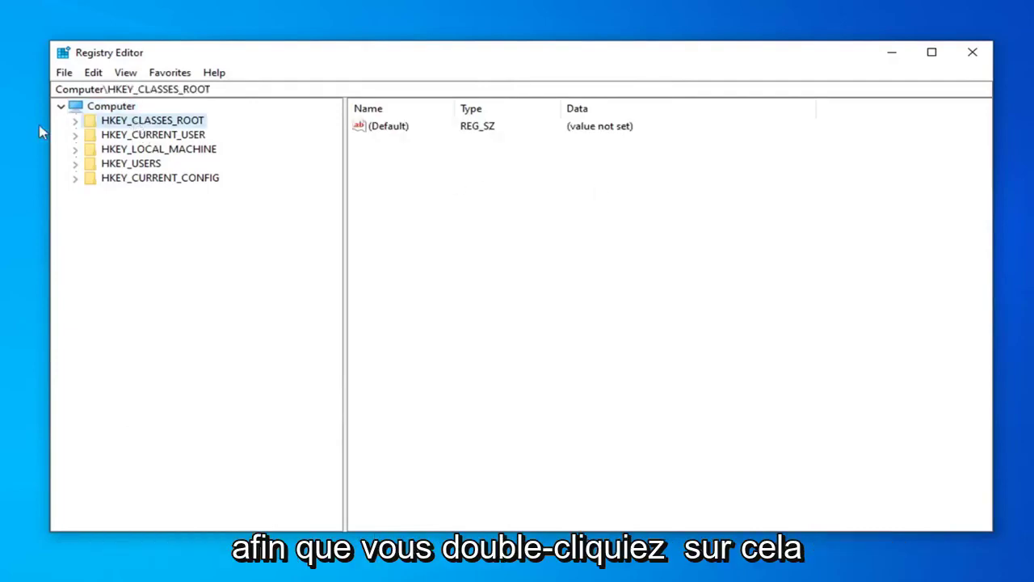
{"action": "left_click", "coordinate": [74, 120]}
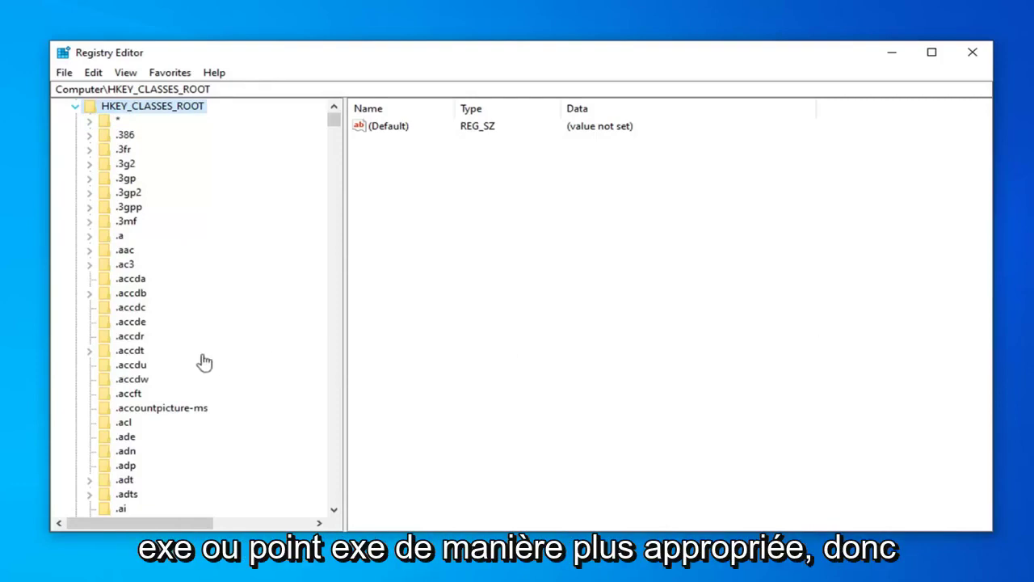
{"action": "left_click", "coordinate": [131, 364]}
{"action": "scroll", "coordinate": [129, 452], "scroll_direction": "down", "scroll_amount": 3}
{"action": "scroll", "coordinate": [129, 454], "scroll_direction": "down", "scroll_amount": 20}
{"action": "scroll", "coordinate": [122, 482], "scroll_direction": "down", "scroll_amount": 20}
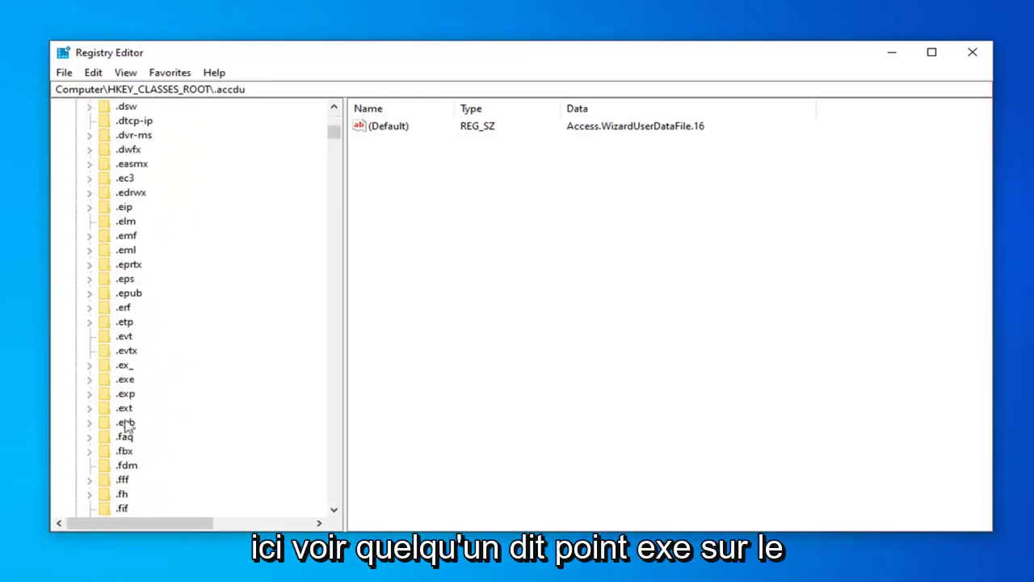
{"action": "left_click", "coordinate": [125, 379]}
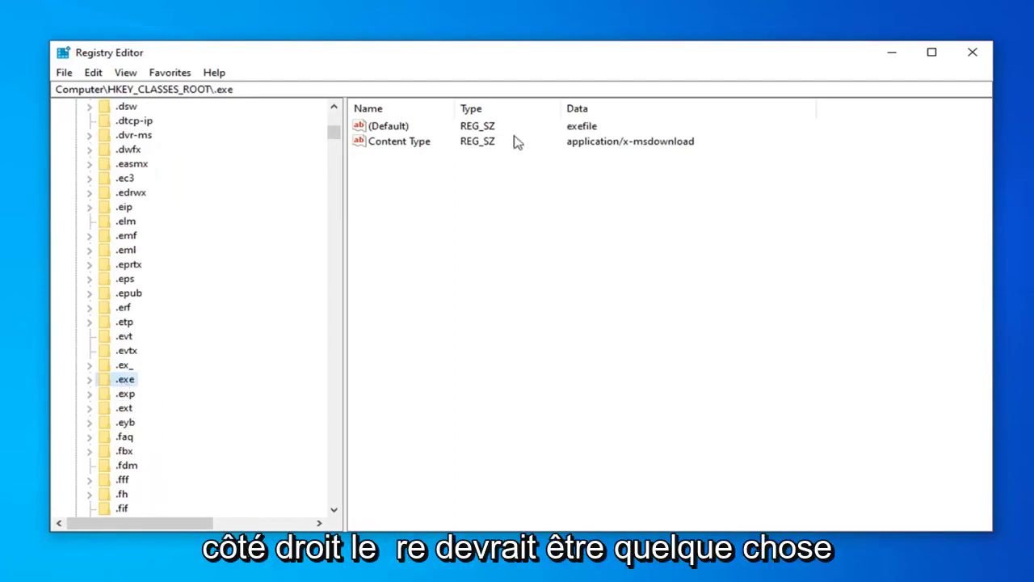
{"action": "double_click", "coordinate": [376, 129]}
Keep the .exe (Default) value as exefile and close the Edit String dialog
{"action": "left_click_drag", "start_coordinate": [314, 125], "coordinate": [607, 185]}
{"action": "left_click", "coordinate": [462, 264]}
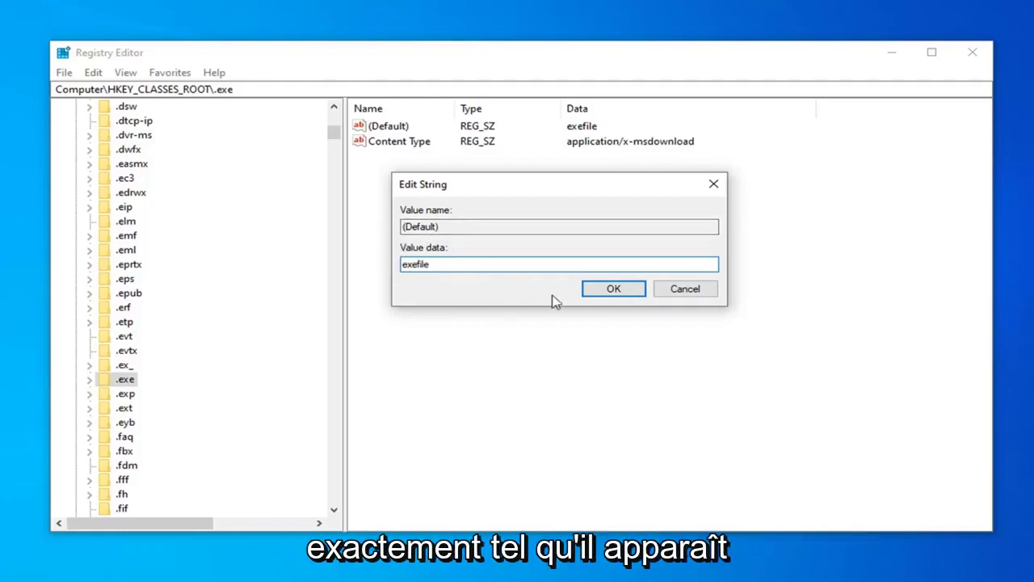
{"action": "left_click", "coordinate": [608, 290]}
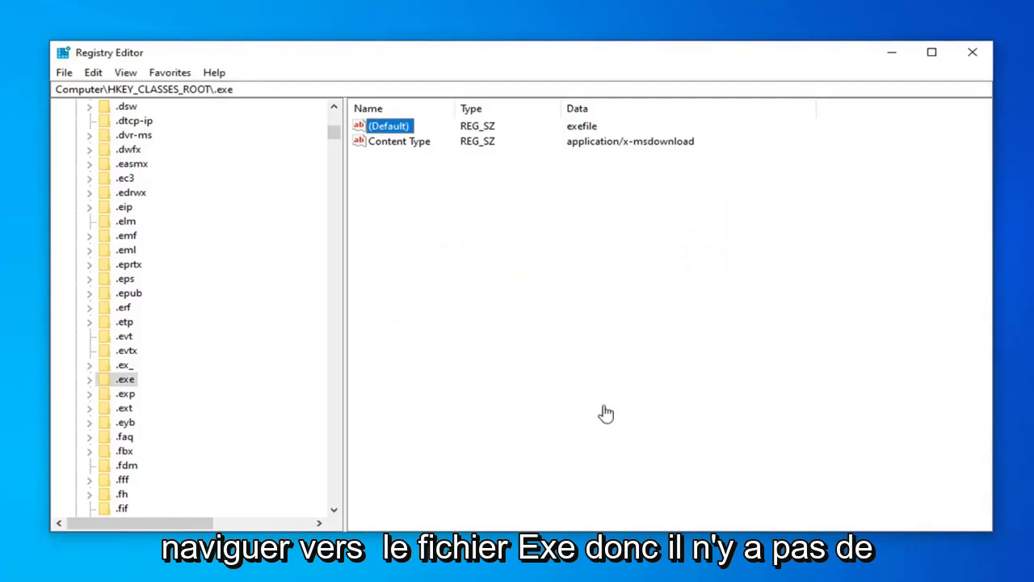
{"action": "left_click", "coordinate": [127, 395]}
{"action": "scroll", "coordinate": [137, 394], "scroll_direction": "down", "scroll_amount": 20}
{"action": "scroll", "coordinate": [144, 392], "scroll_direction": "down", "scroll_amount": 5}
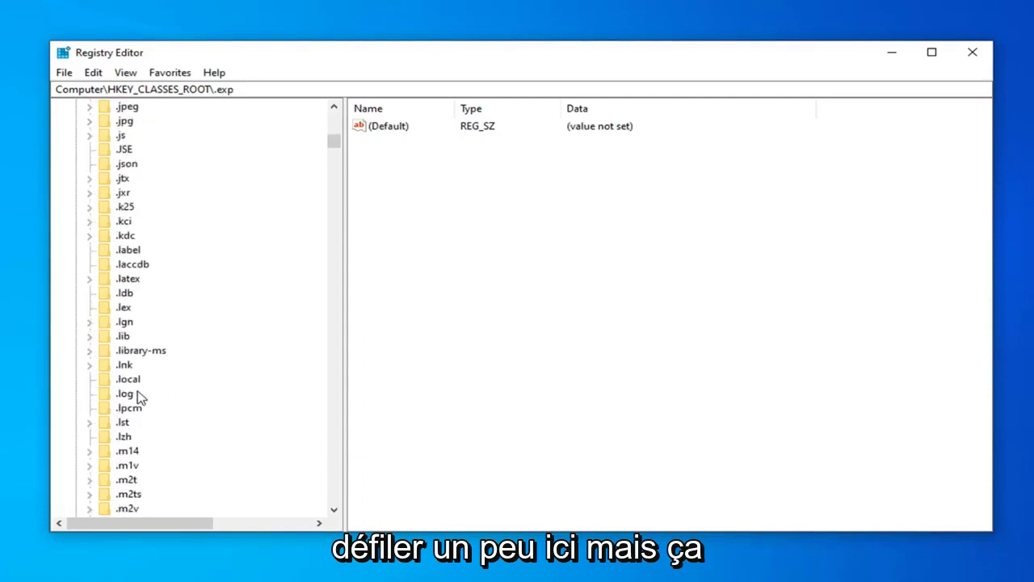
{"action": "scroll", "coordinate": [134, 406], "scroll_direction": "down", "scroll_amount": 20}
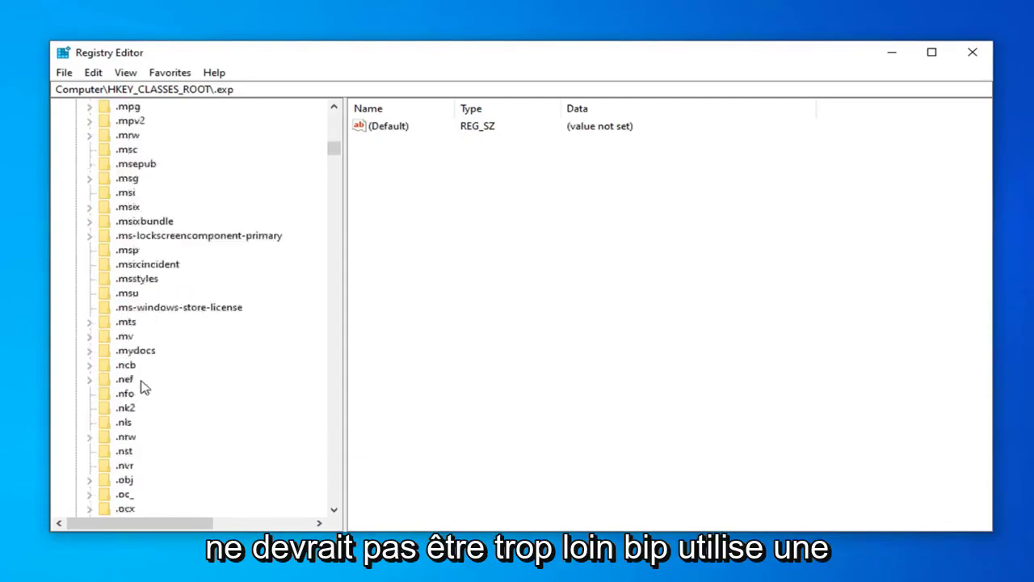
{"action": "scroll", "coordinate": [203, 380], "scroll_direction": "down", "scroll_amount": 6}
{"action": "left_click_drag", "start_coordinate": [335, 155], "coordinate": [342, 243]}
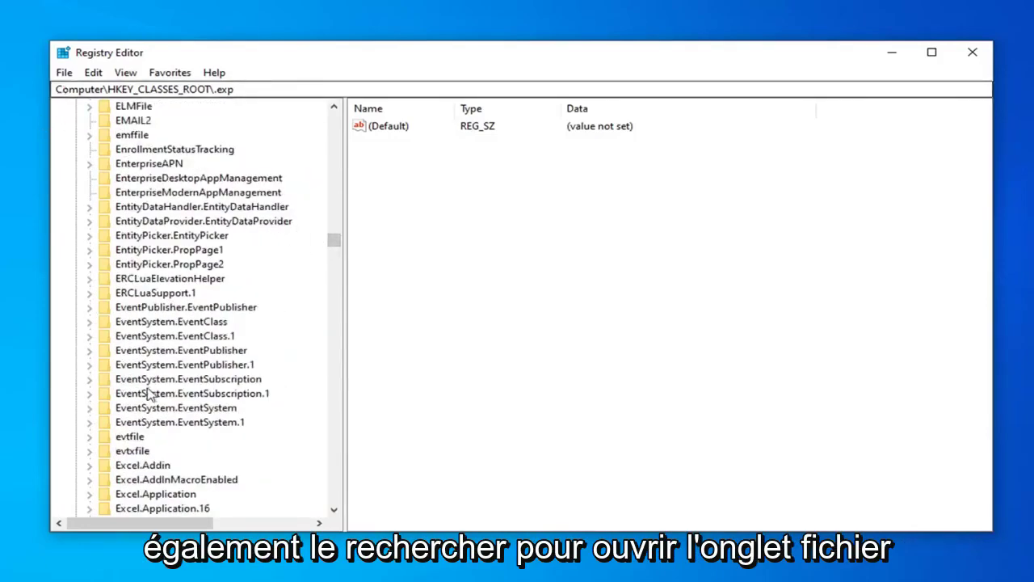
{"action": "scroll", "coordinate": [139, 404], "scroll_direction": "down", "scroll_amount": 2}
{"action": "scroll", "coordinate": [138, 409], "scroll_direction": "down", "scroll_amount": 5}
{"action": "scroll", "coordinate": [137, 426], "scroll_direction": "down", "scroll_amount": 4}
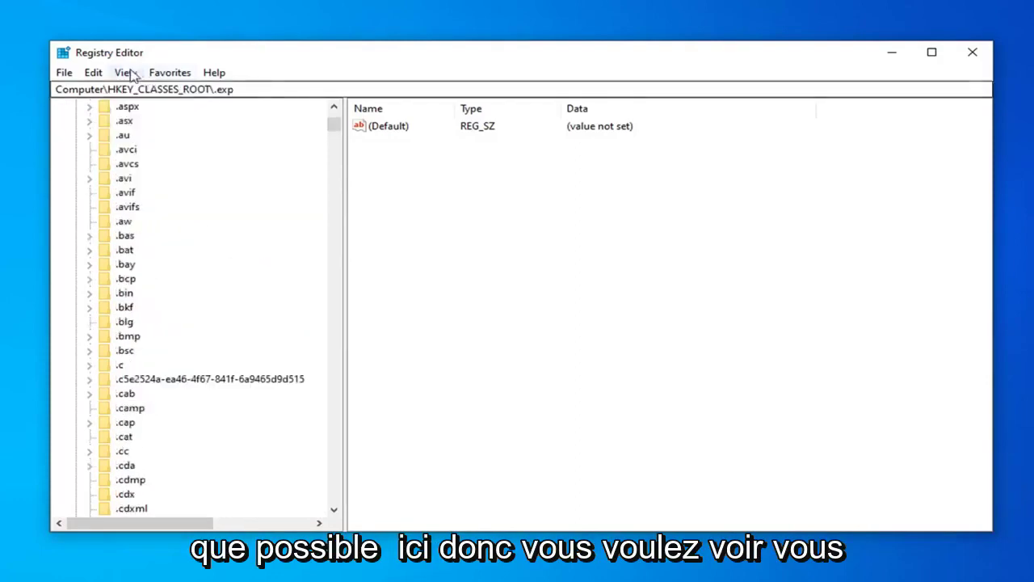
Run a keys-only Find for 'exefile', reaching the exefile key whose default reads Application
{"action": "left_click", "coordinate": [126, 71]}
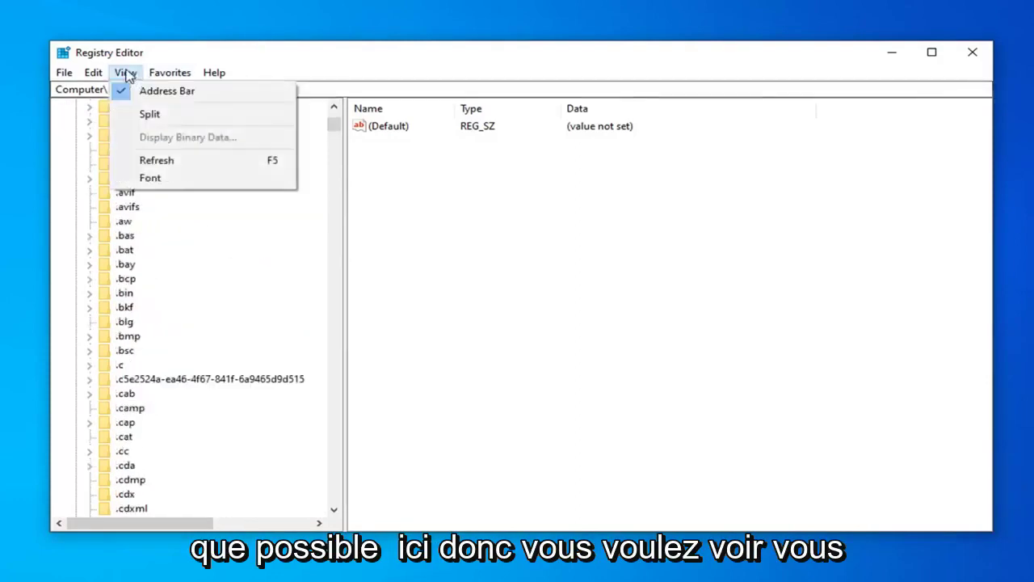
{"action": "mouse_move", "coordinate": [93, 72]}
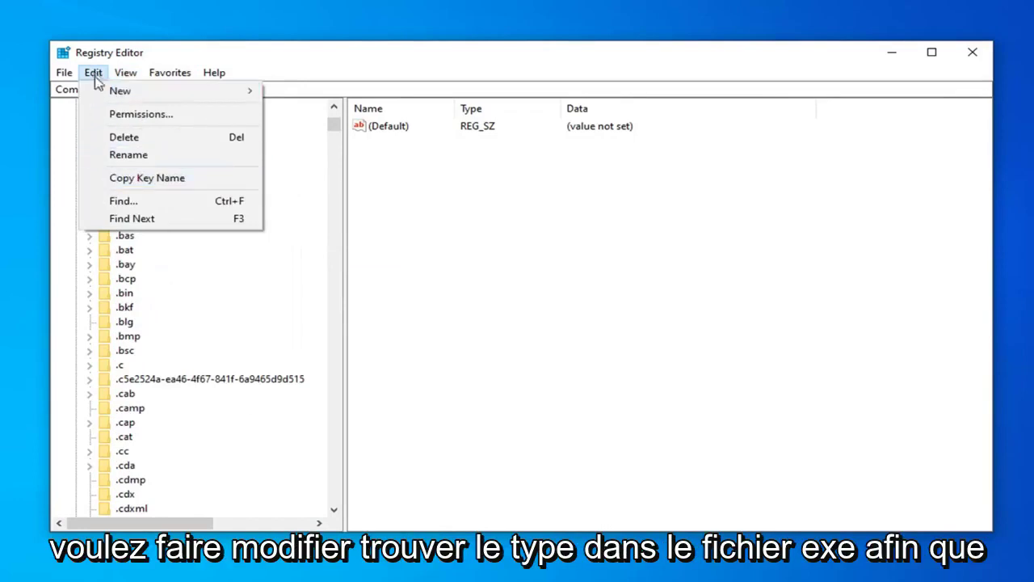
{"action": "left_click", "coordinate": [127, 202]}
{"action": "left_click", "coordinate": [189, 154]}
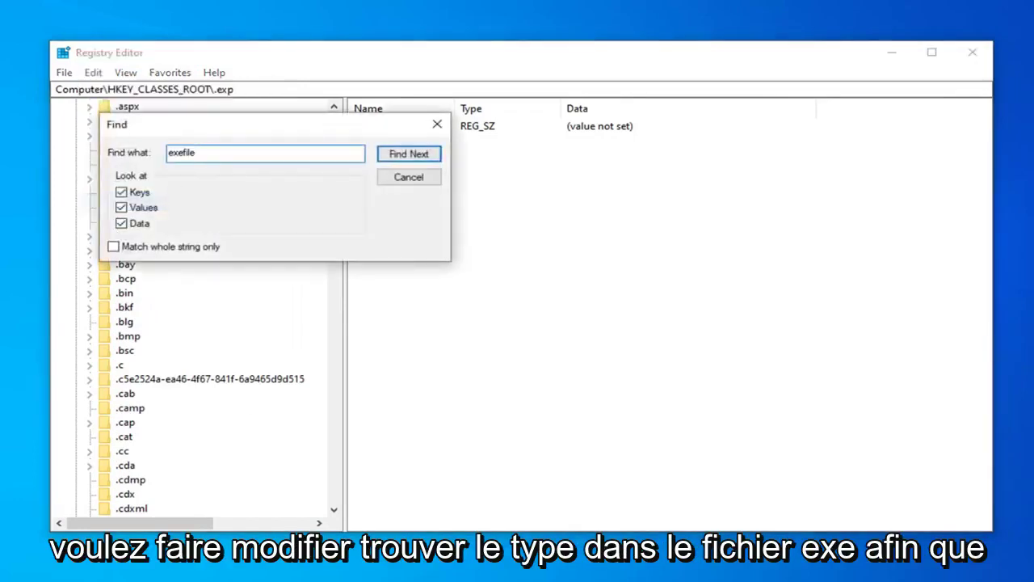
{"action": "left_click", "coordinate": [121, 208]}
{"action": "left_click", "coordinate": [121, 223]}
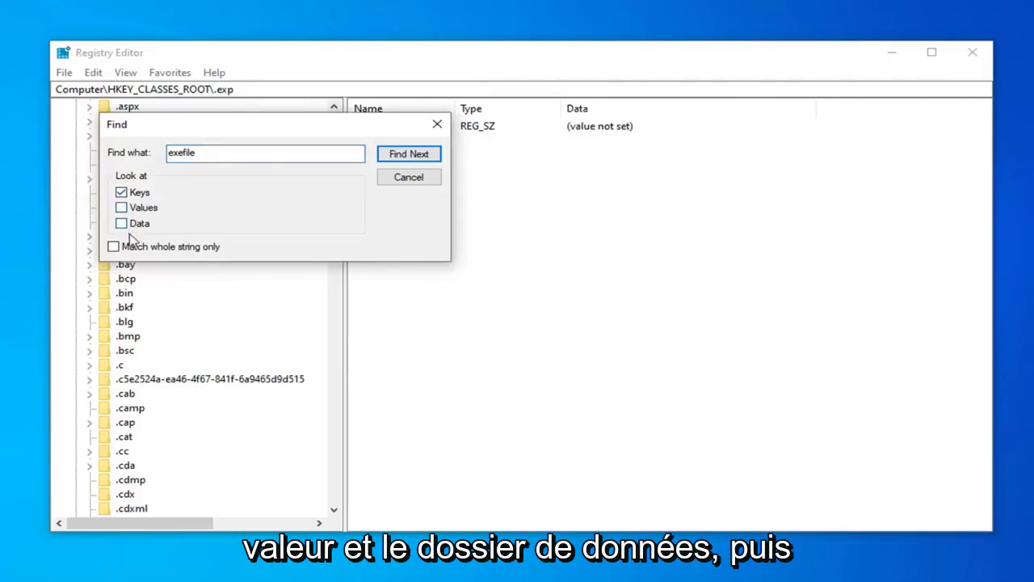
{"action": "left_click", "coordinate": [412, 157]}
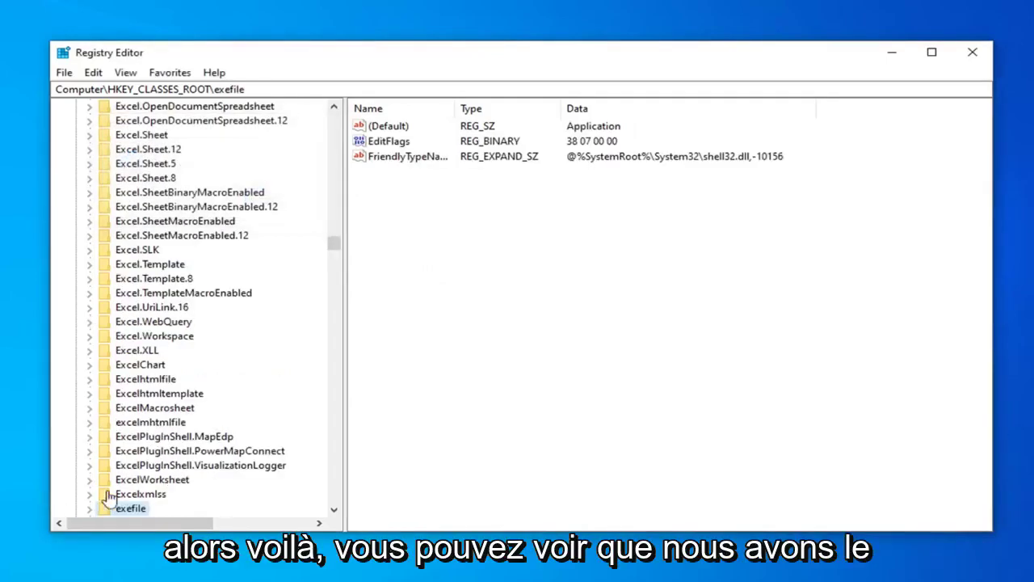
{"action": "scroll", "coordinate": [115, 491], "scroll_direction": "down", "scroll_amount": 3}
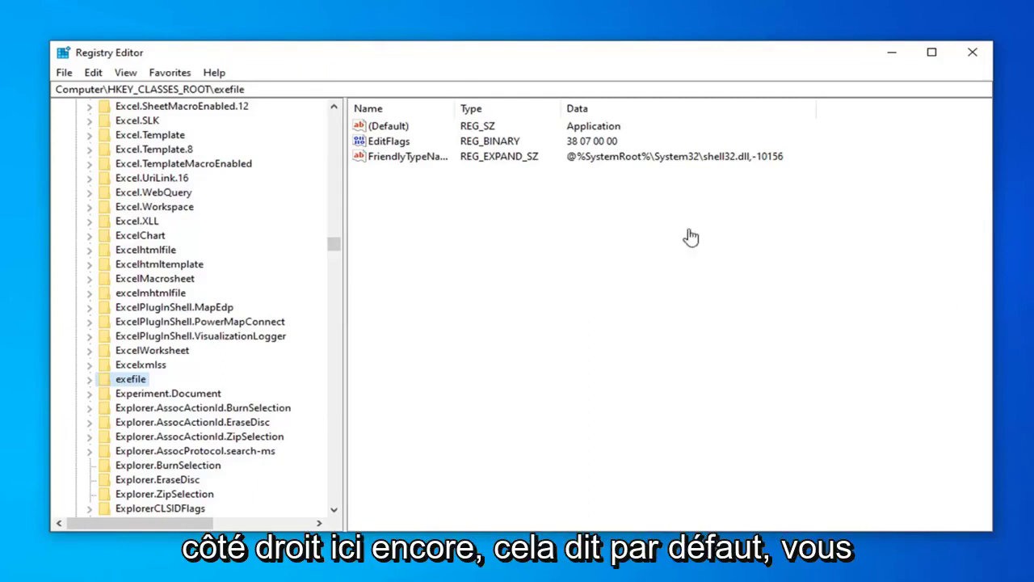
{"action": "double_click", "coordinate": [391, 128]}
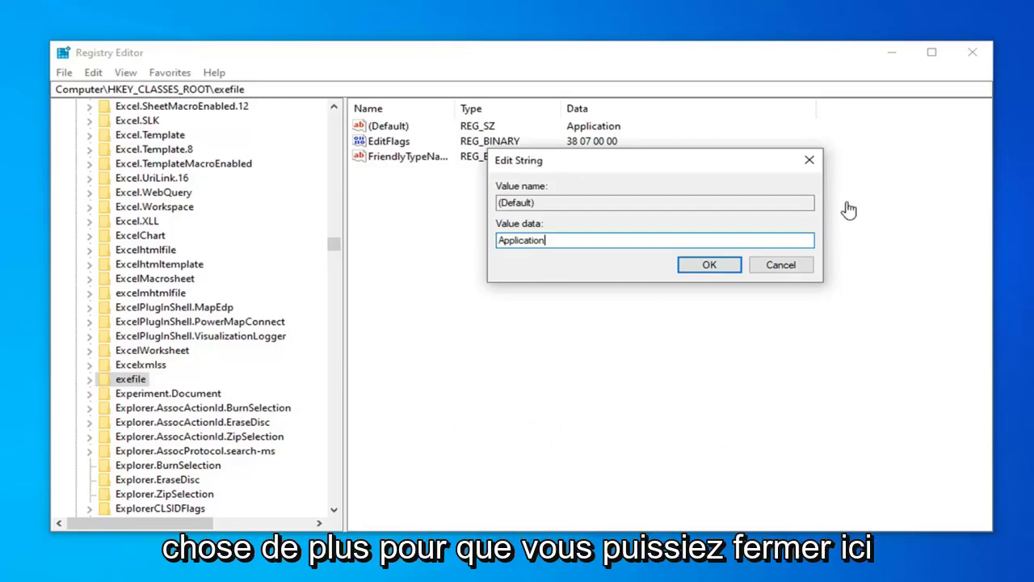
{"action": "left_click", "coordinate": [810, 159]}
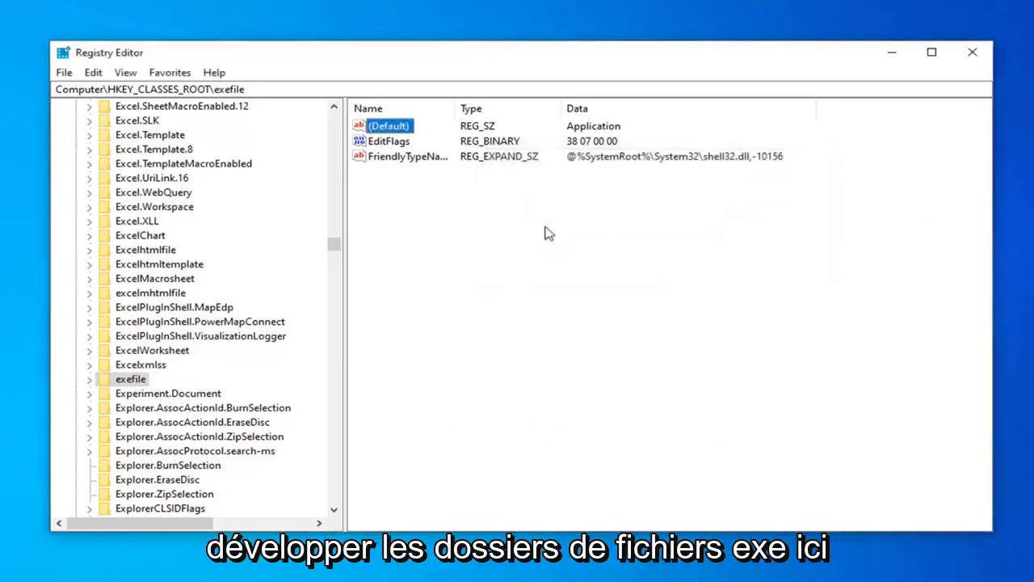
Expand exefile > shell > open and select the command key
{"action": "left_click", "coordinate": [90, 381]}
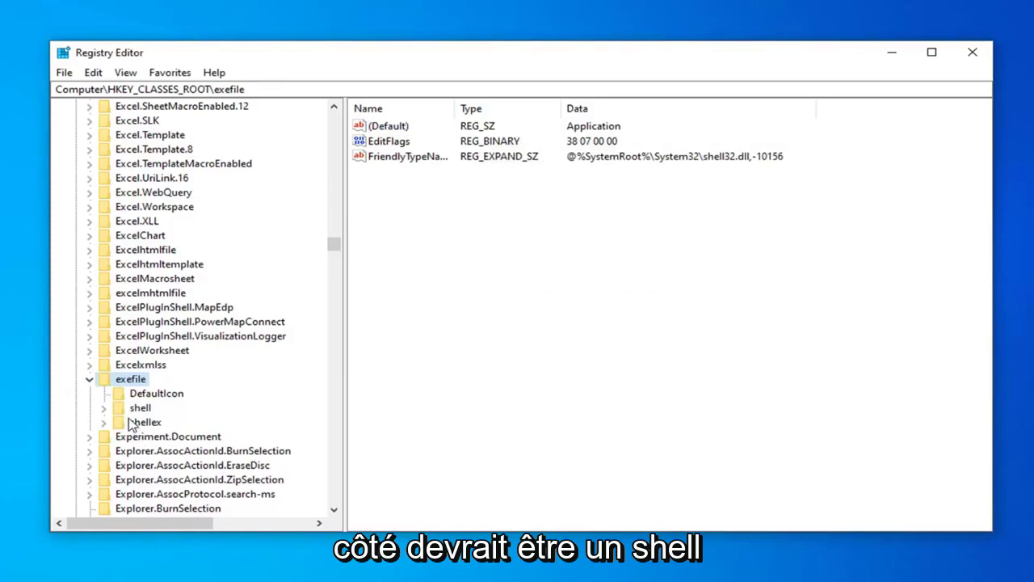
{"action": "left_click", "coordinate": [105, 408]}
{"action": "left_click", "coordinate": [104, 409]}
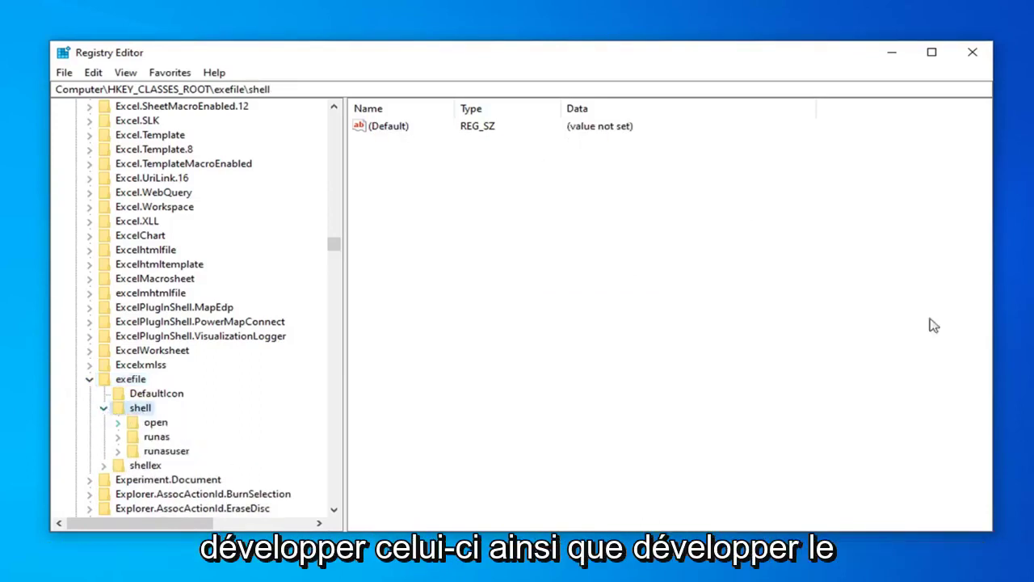
{"action": "left_click", "coordinate": [154, 421]}
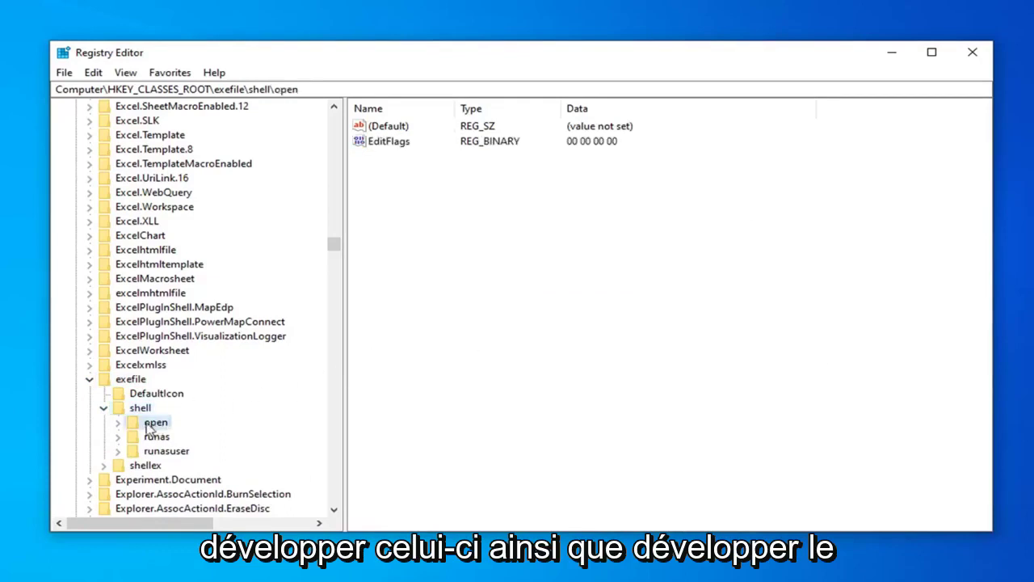
{"action": "left_click", "coordinate": [117, 423]}
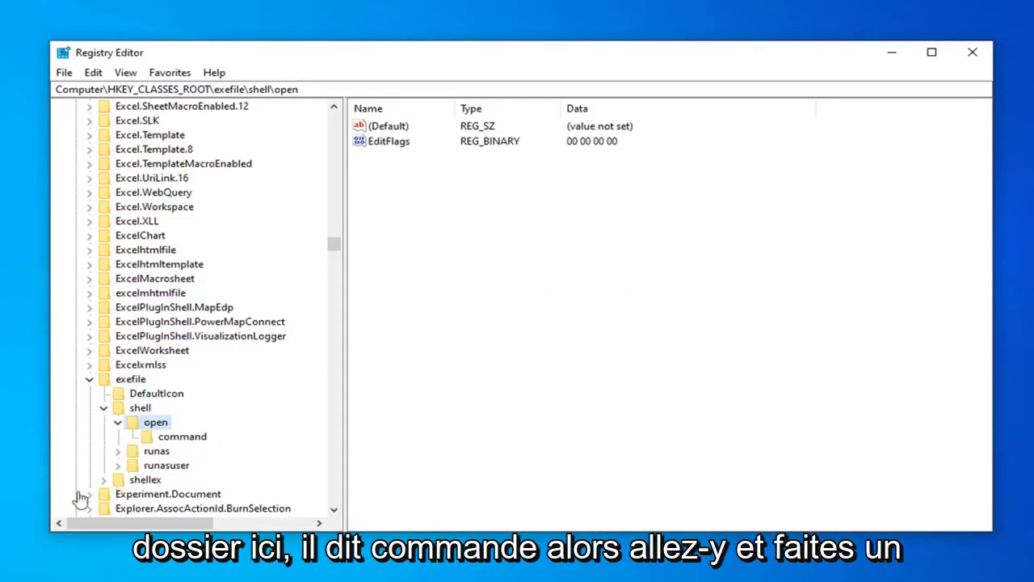
{"action": "left_click", "coordinate": [182, 438]}
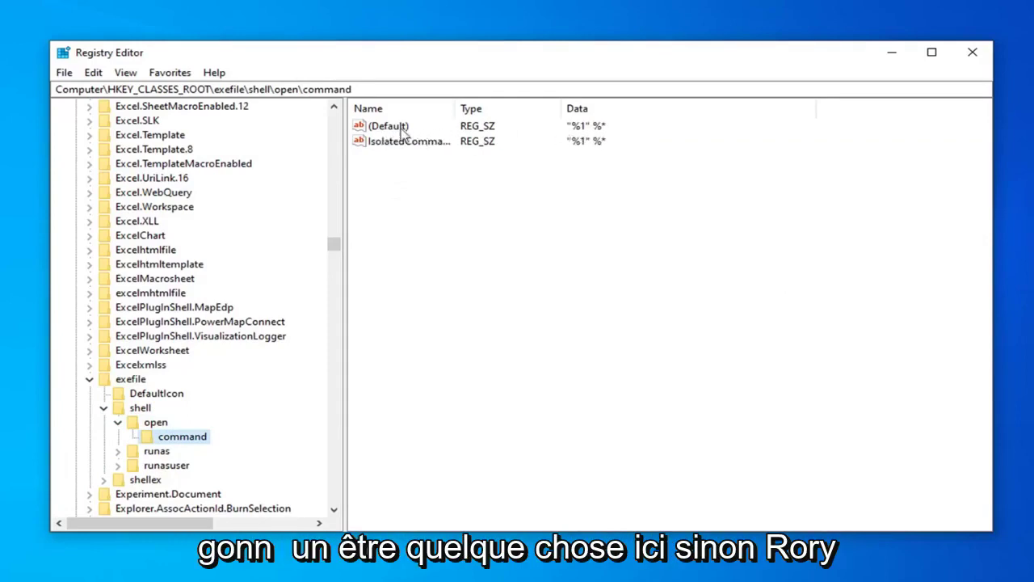
Open the command key's (Default) value and check its full data reads "%1" %*
{"action": "double_click", "coordinate": [576, 127]}
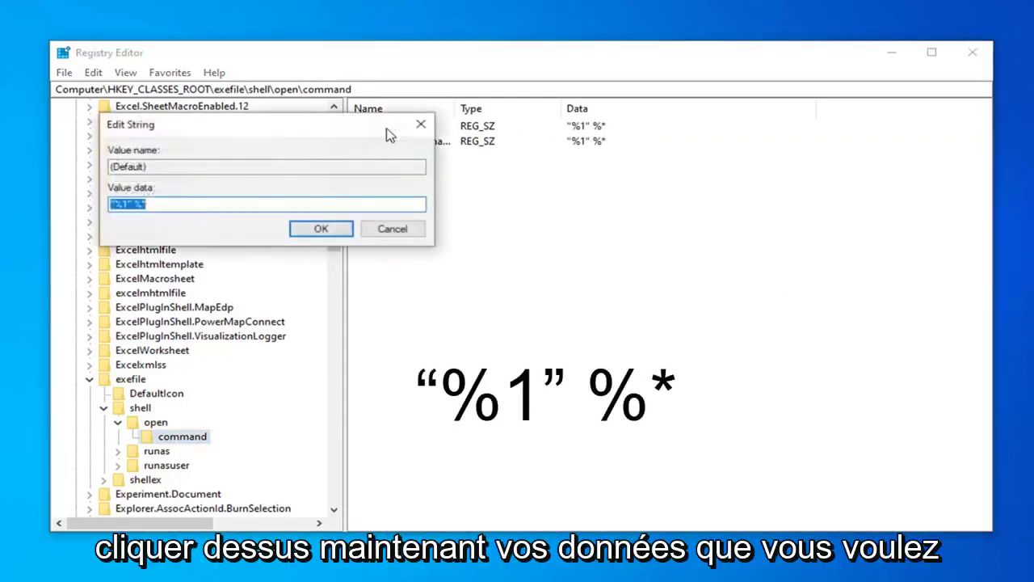
{"action": "left_click", "coordinate": [254, 203]}
{"action": "left_click_drag", "start_coordinate": [209, 127], "coordinate": [514, 168]}
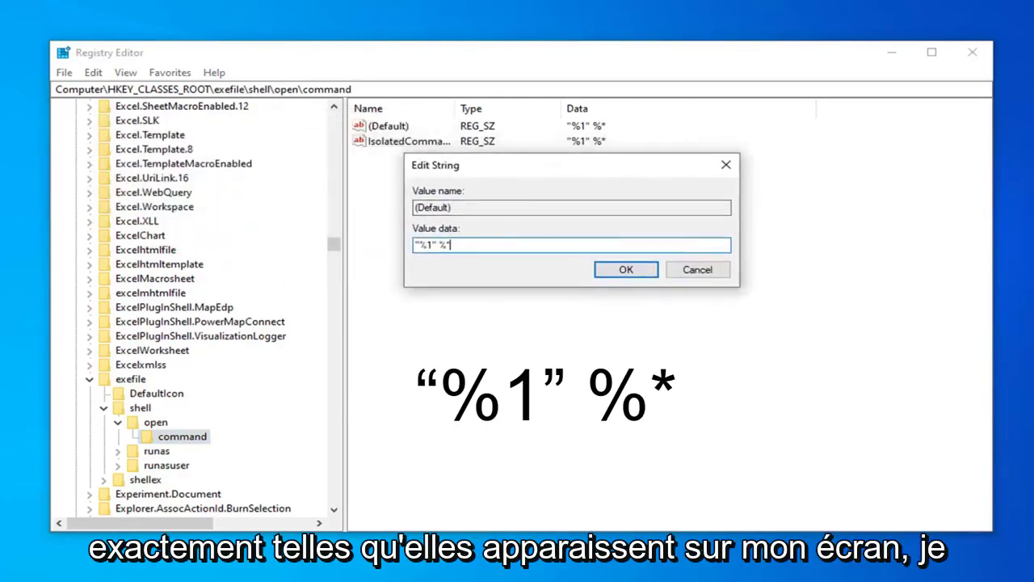
{"action": "key", "text": "ctrl+a"}
{"action": "key", "text": "End"}
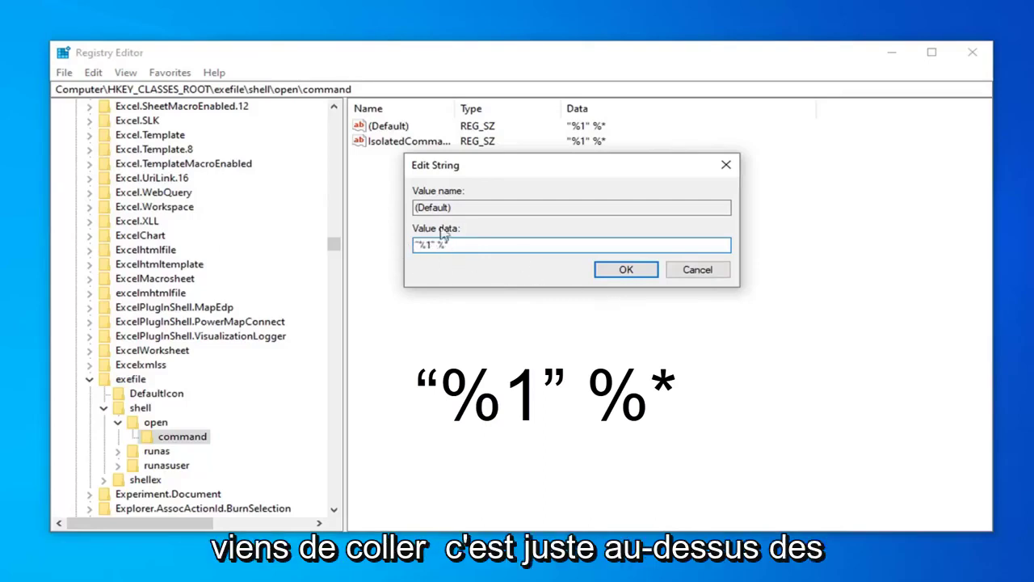
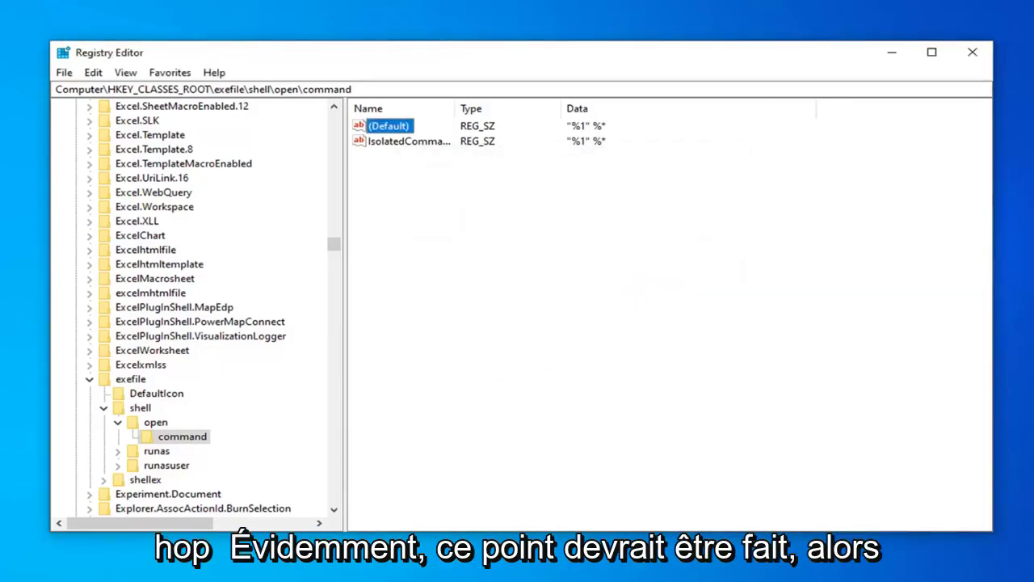
Exit Registry Editor, keeping the exefile open command's (Default) value as "%1" %*
{"action": "left_click", "coordinate": [973, 52]}
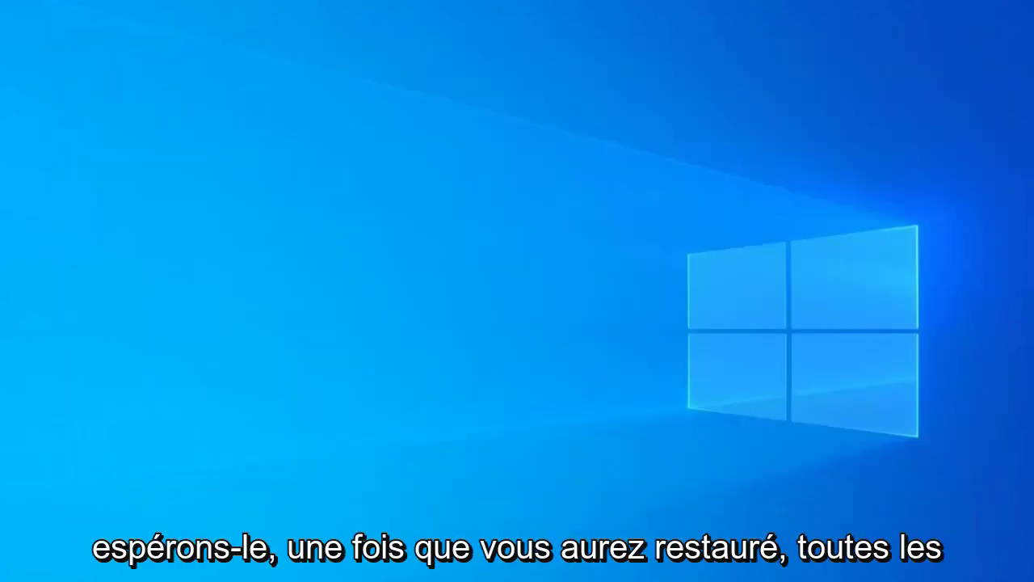